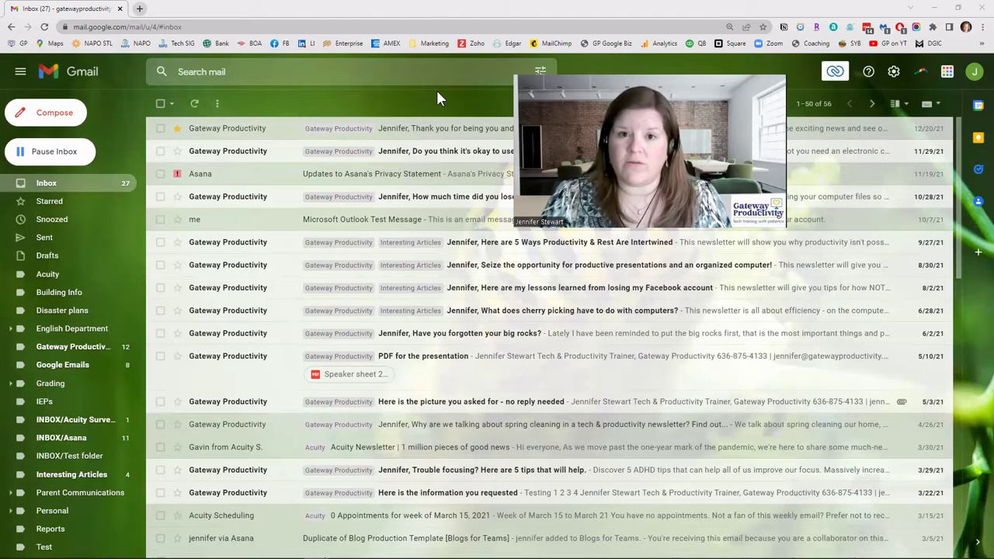
Open the label settings and review the system labels, categories and custom labels with their visibility options.
left_click(894, 72)
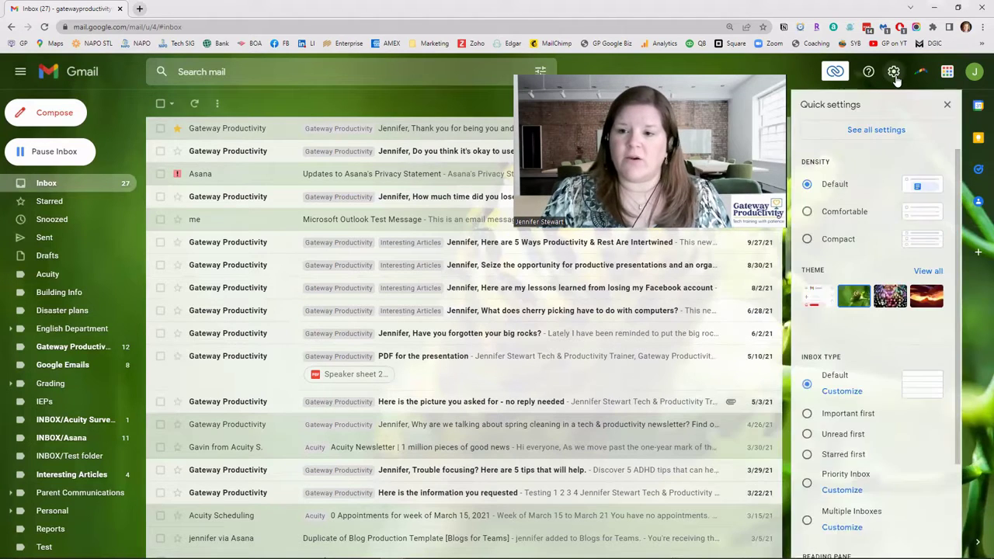
left_click(850, 133)
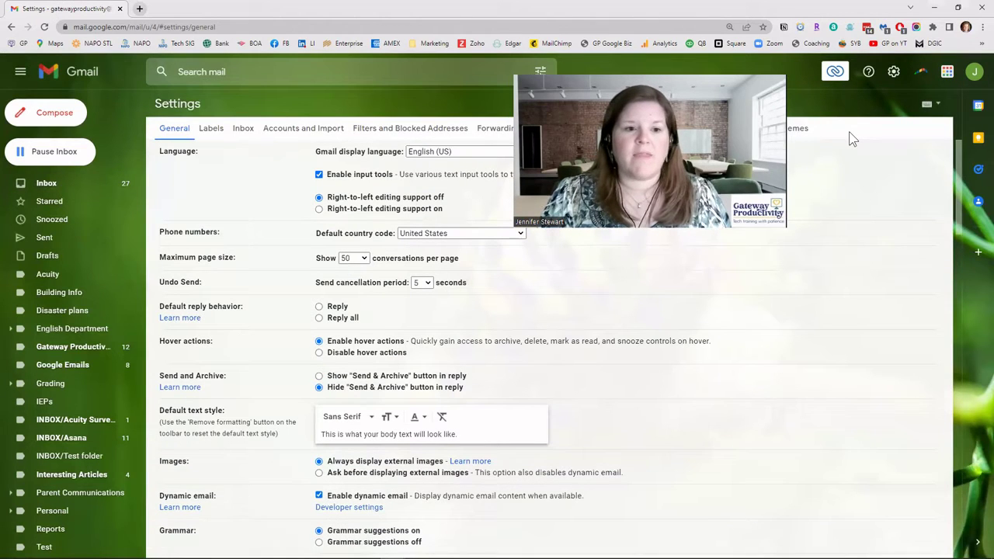
left_click(210, 131)
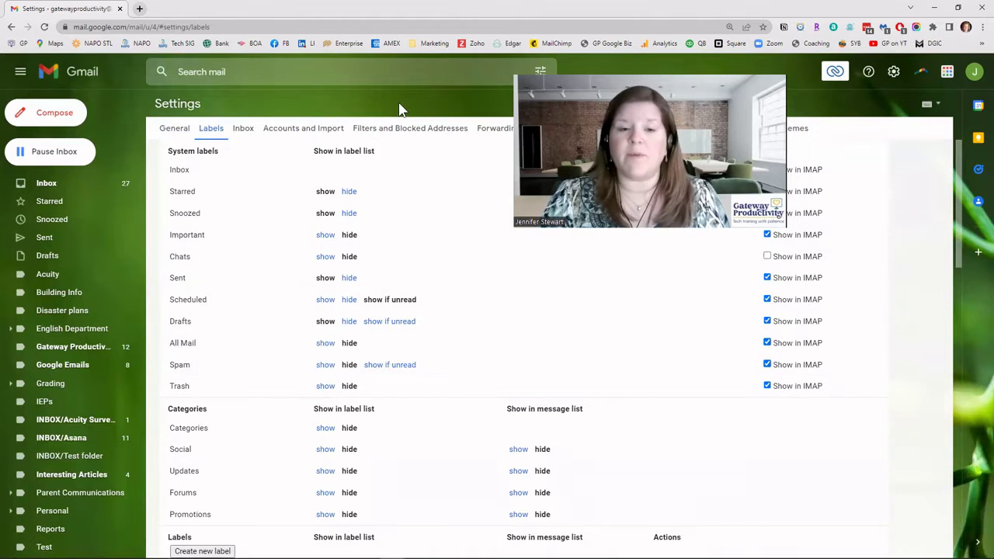
scroll(449, 258, "down", 3)
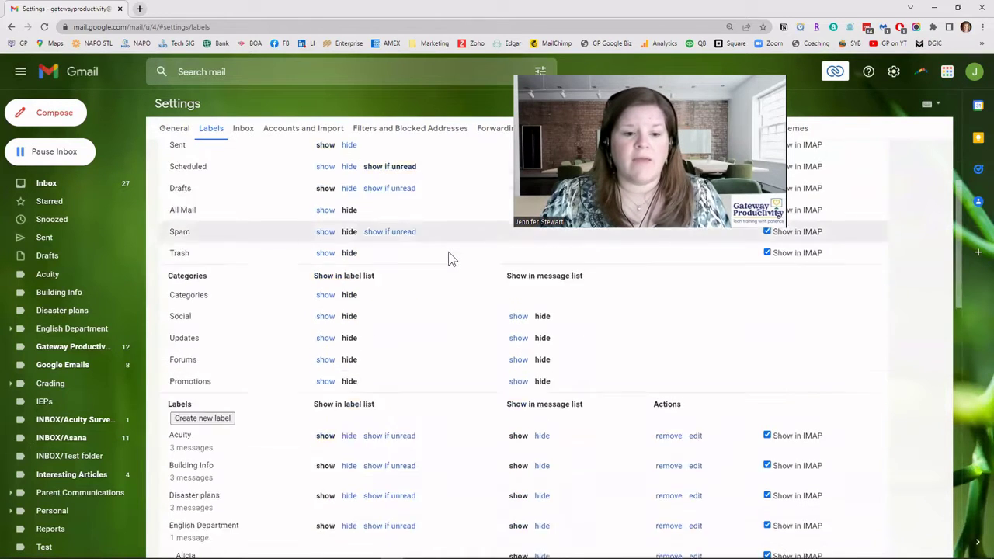
scroll(447, 251, "down", 1)
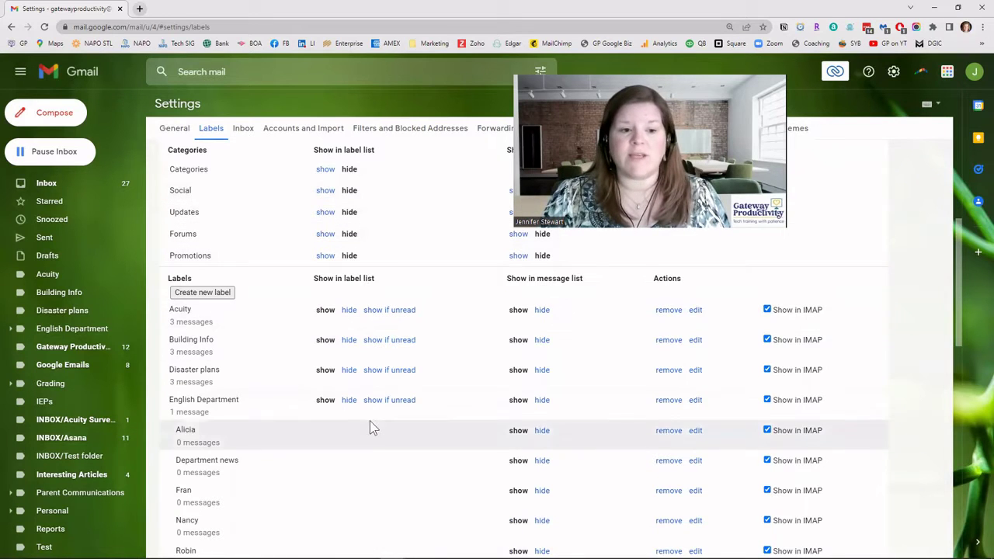
scroll(370, 422, "down", 2)
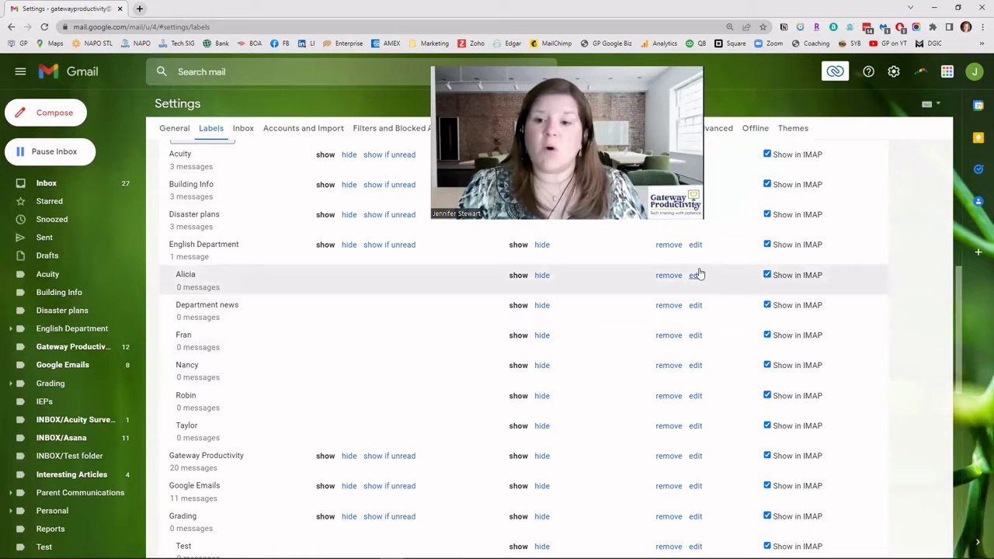
scroll(761, 353, "down", 3)
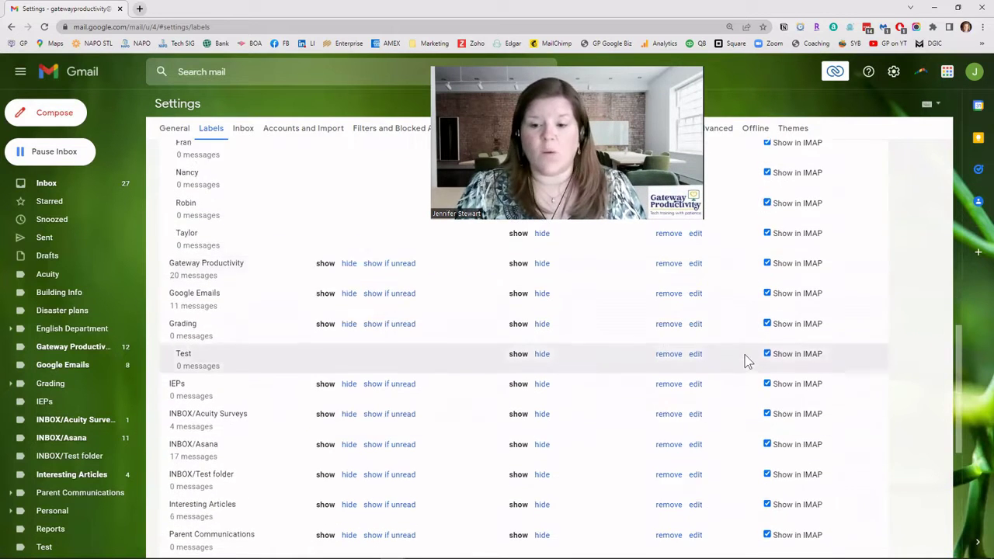
scroll(745, 361, "up", 4)
scroll(747, 358, "up", 5)
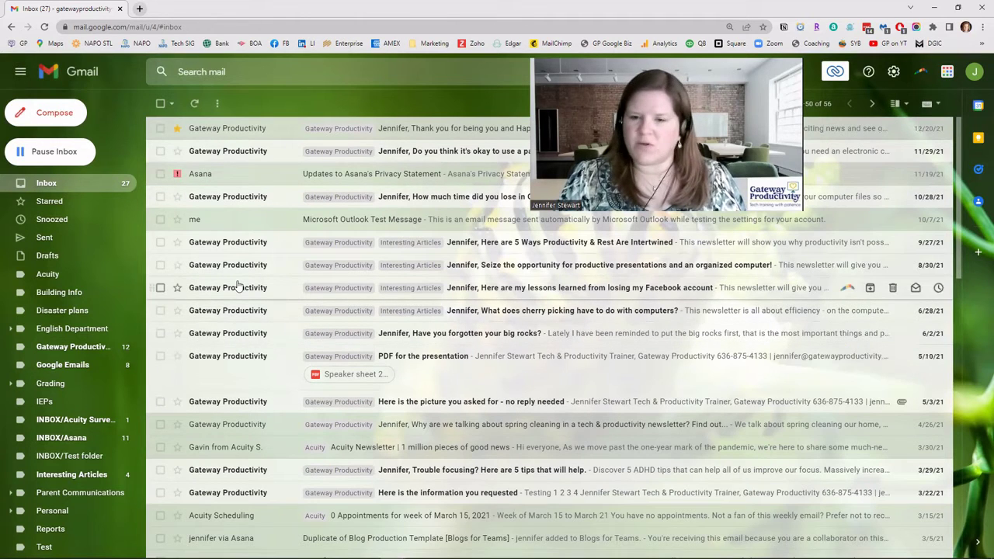
View the labels on the email about 5 Ways Productivity & Rest Are Intertwined and return to the inbox.
left_click(243, 244)
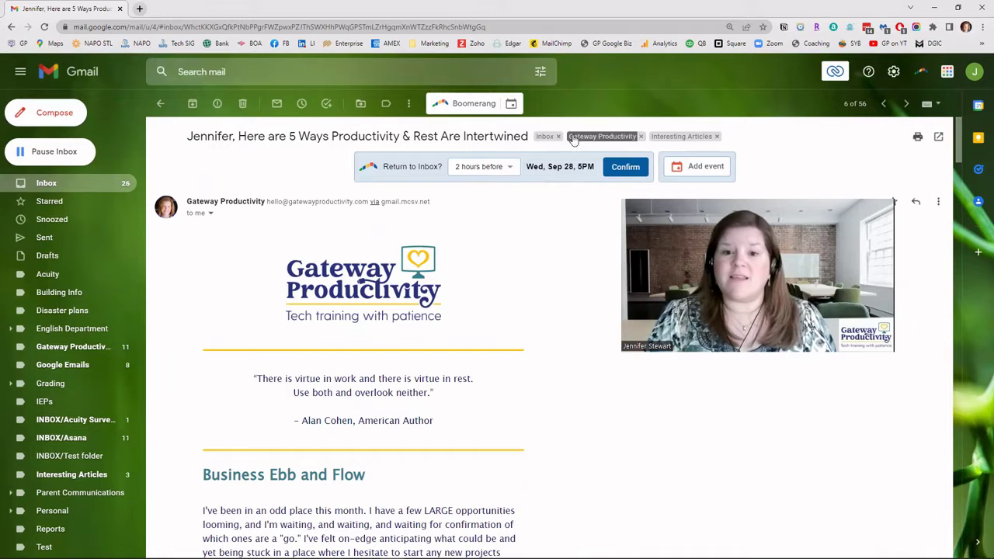
left_click(159, 103)
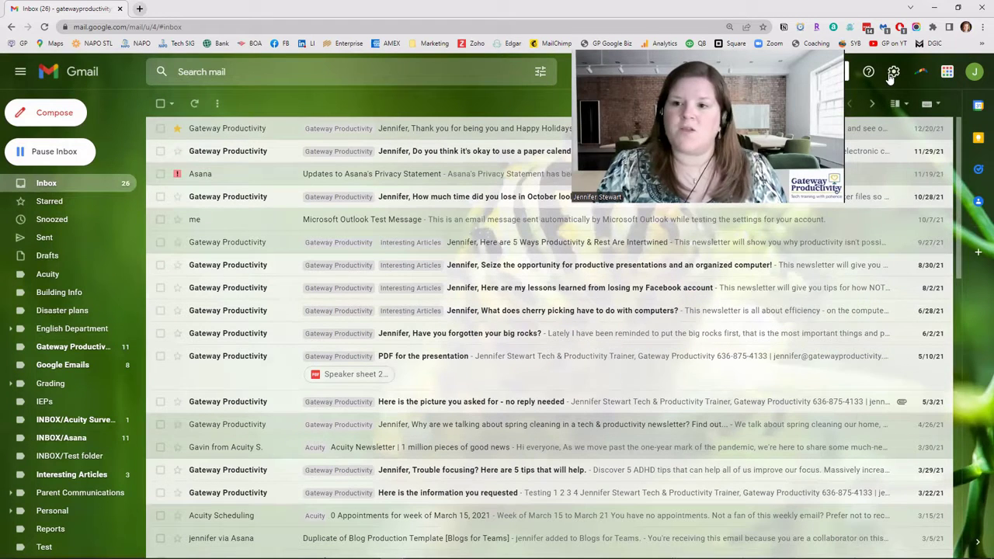
Examine the "Show in message list" options in the label settings and return to the inbox.
left_click(893, 73)
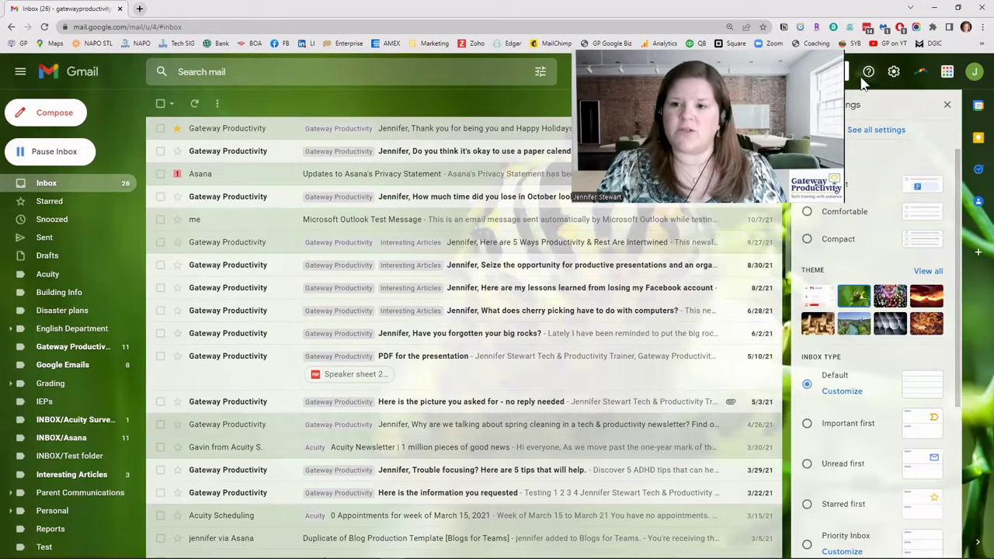
left_click(876, 131)
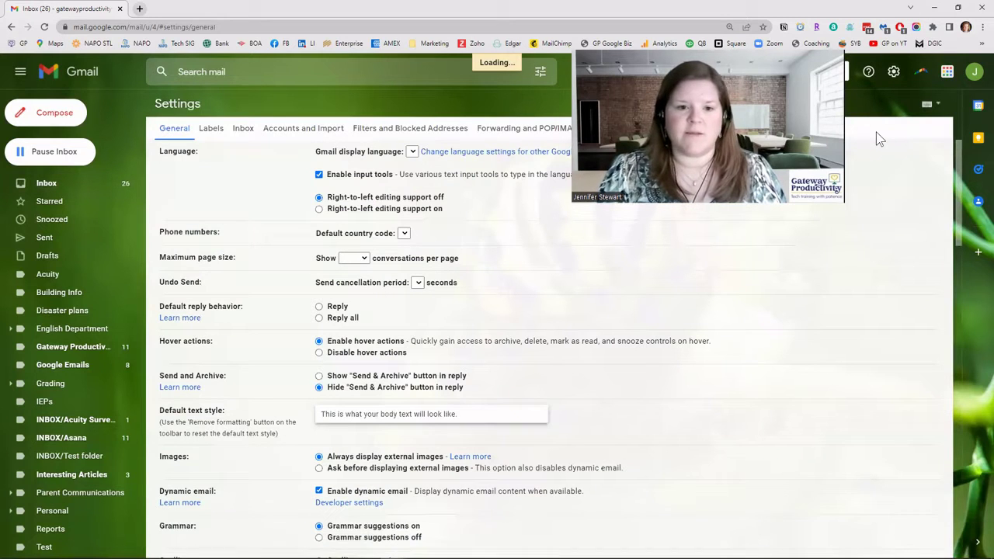
left_click(210, 128)
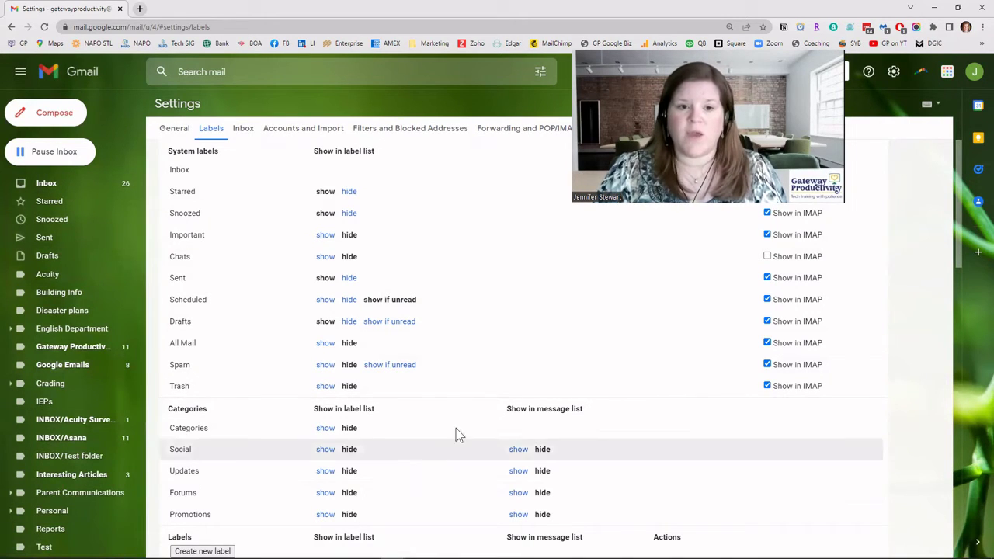
scroll(516, 376, "down", 1)
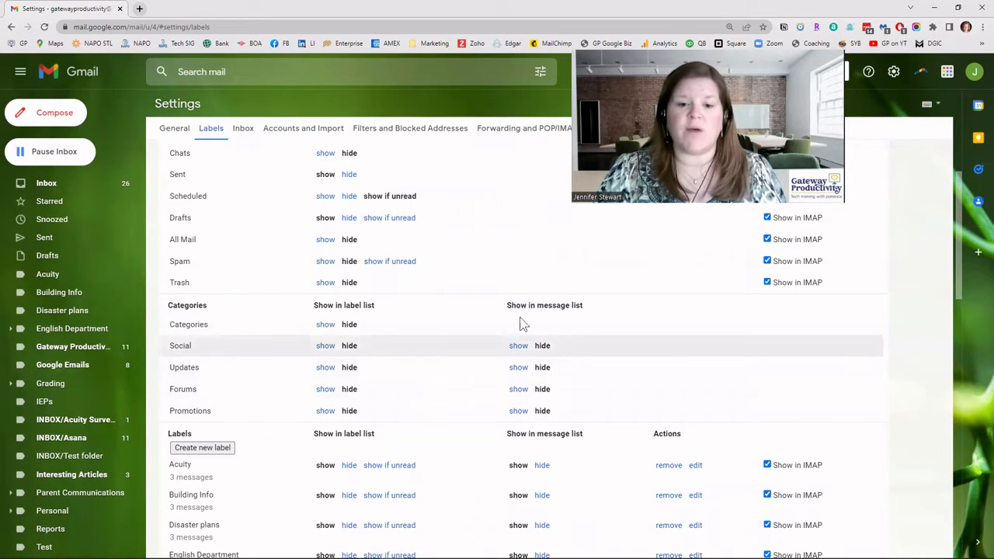
left_click_drag(508, 305, 582, 305)
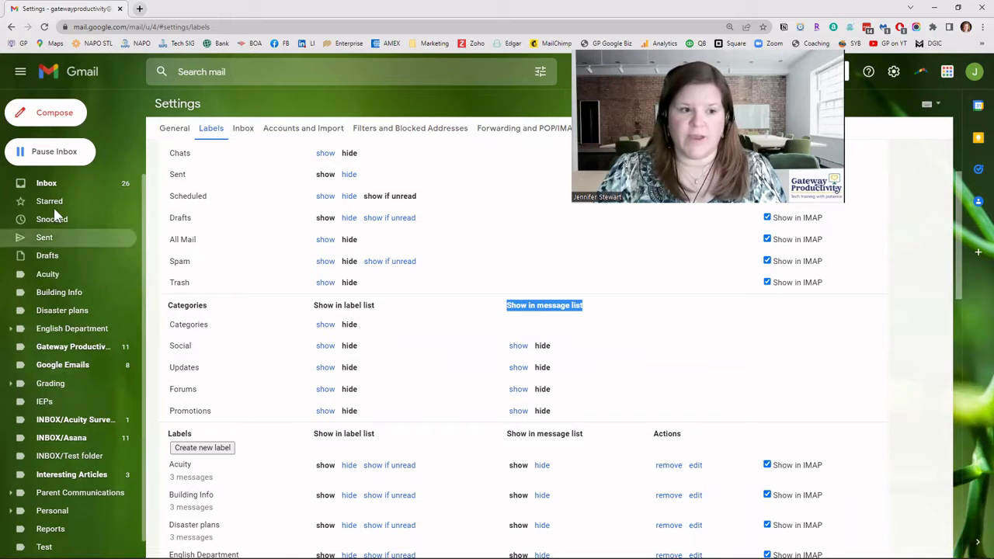
left_click(48, 185)
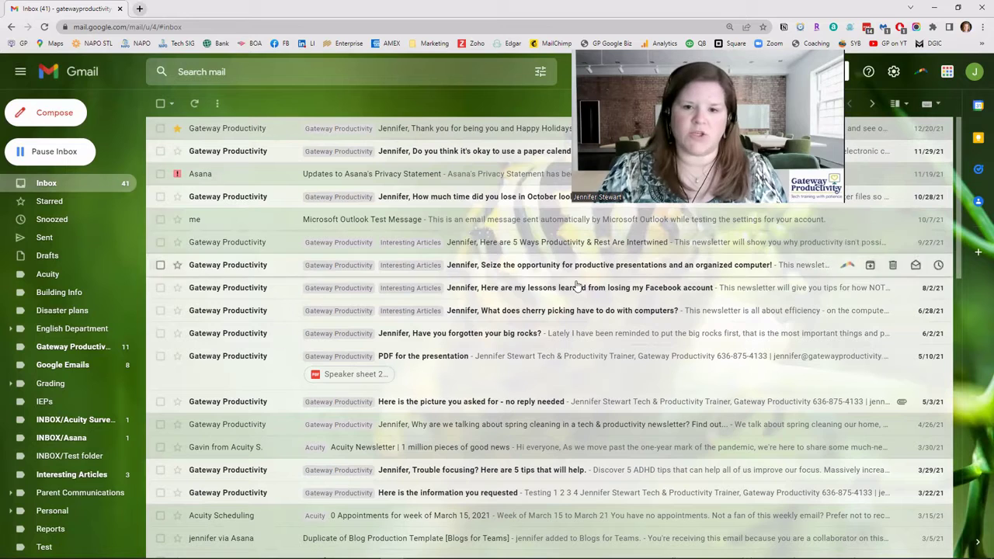
Hide the Building Info label from the label list through the label settings.
left_click(893, 71)
left_click(877, 127)
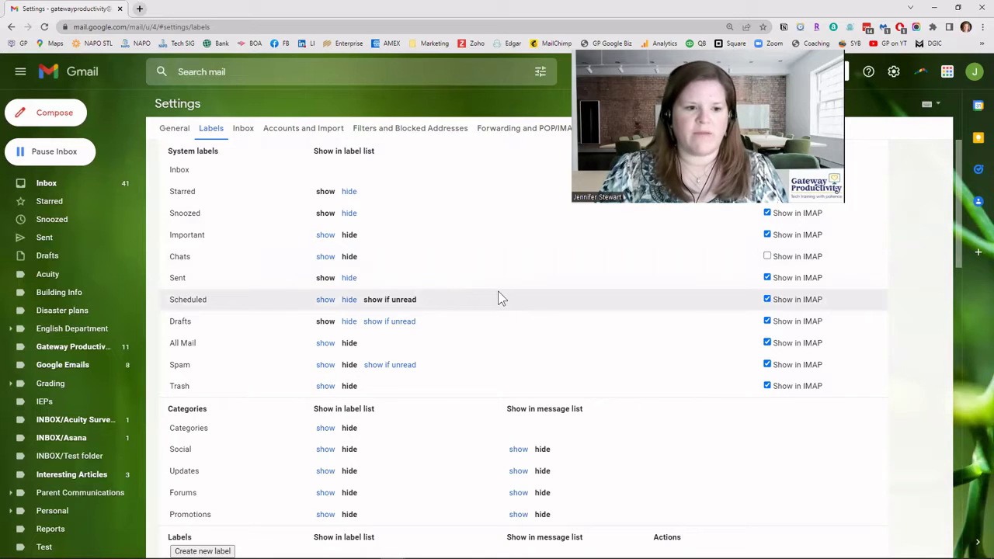
scroll(517, 309, "down", 1)
scroll(516, 305, "up", 1)
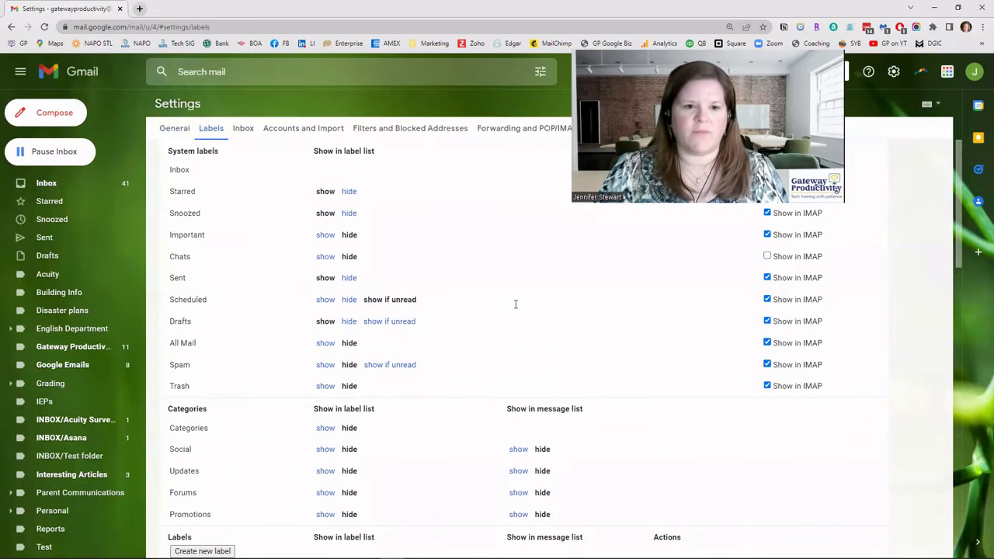
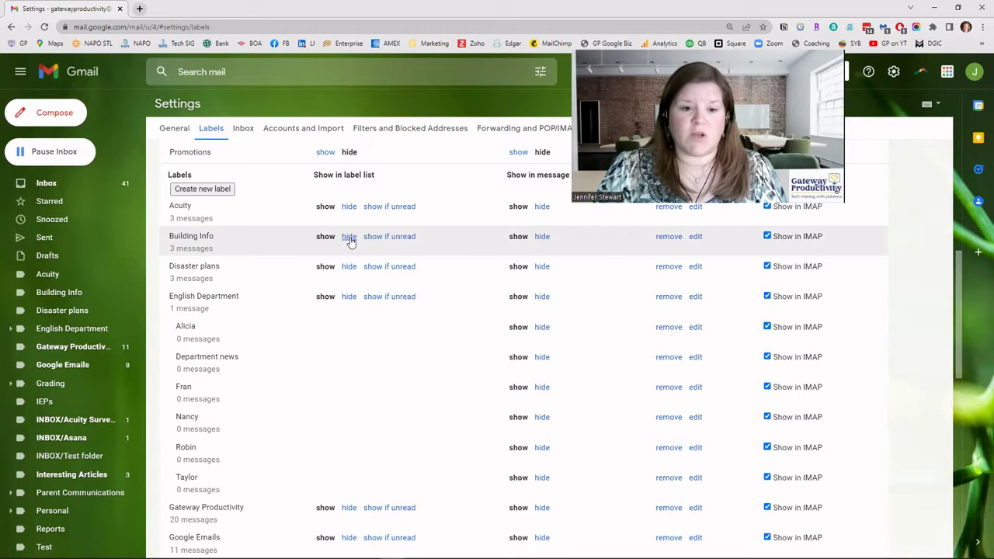
left_click(349, 237)
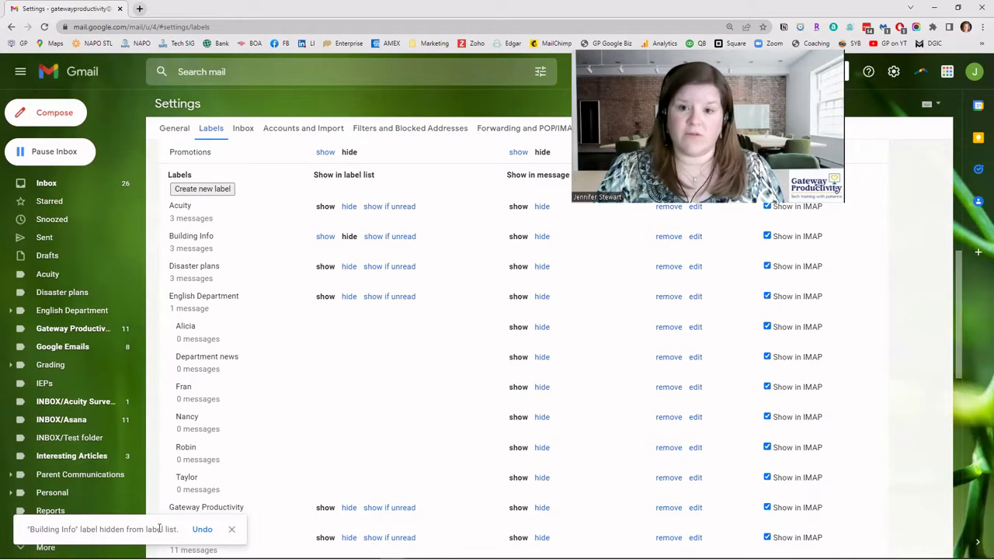
left_click(200, 533)
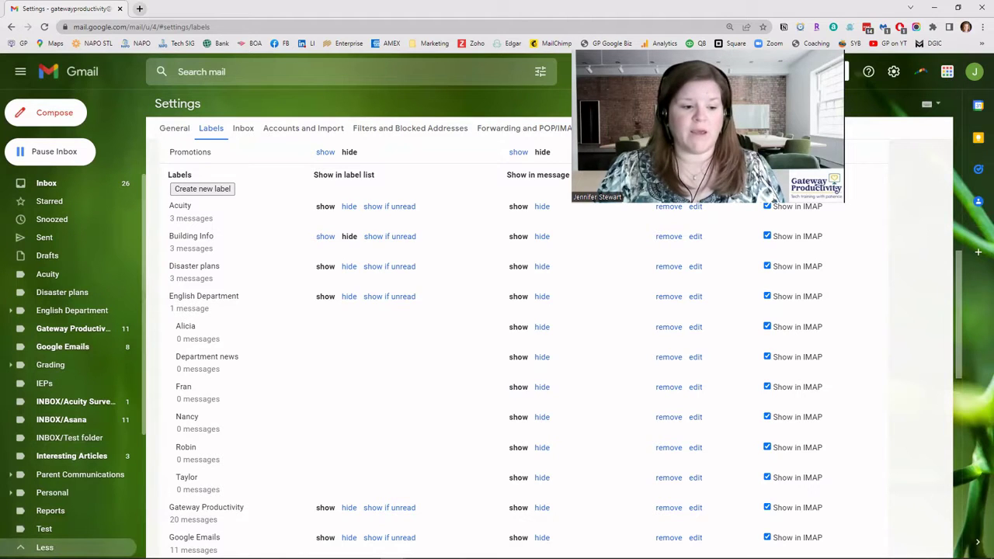
Locate the Building Info label among the hidden labels in the expanded sidebar list and collapse the list again.
scroll(93, 439, "down", 3)
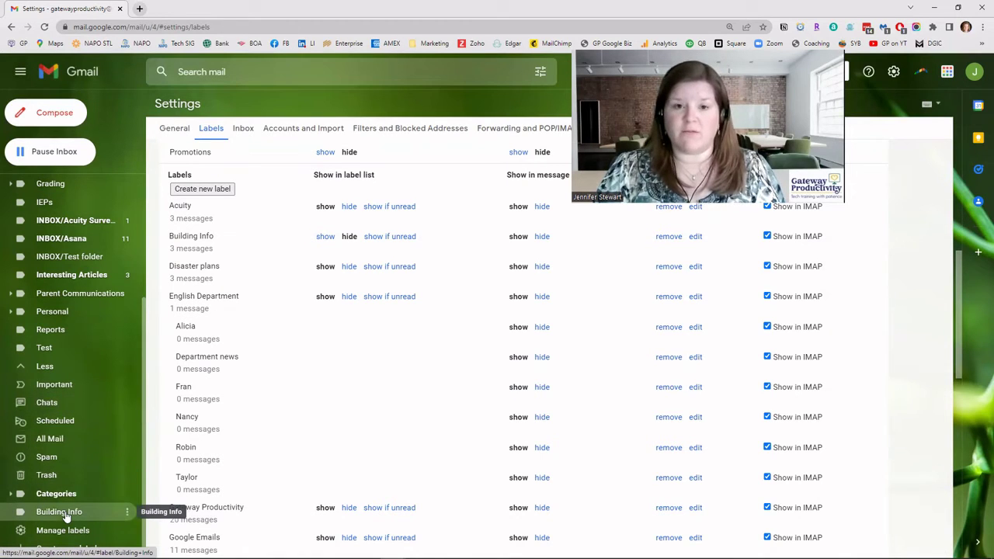
left_click(44, 371)
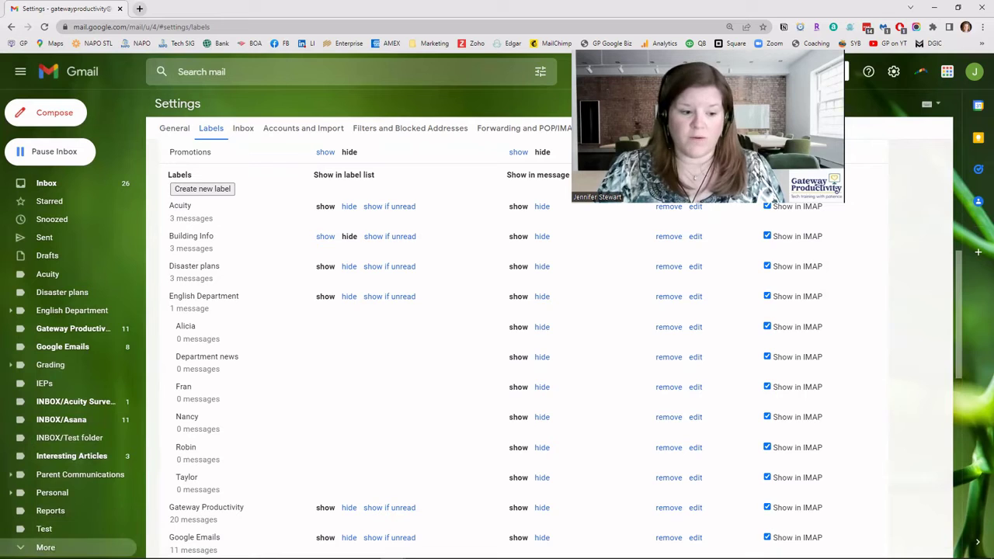
left_click(47, 547)
scroll(104, 473, "down", 3)
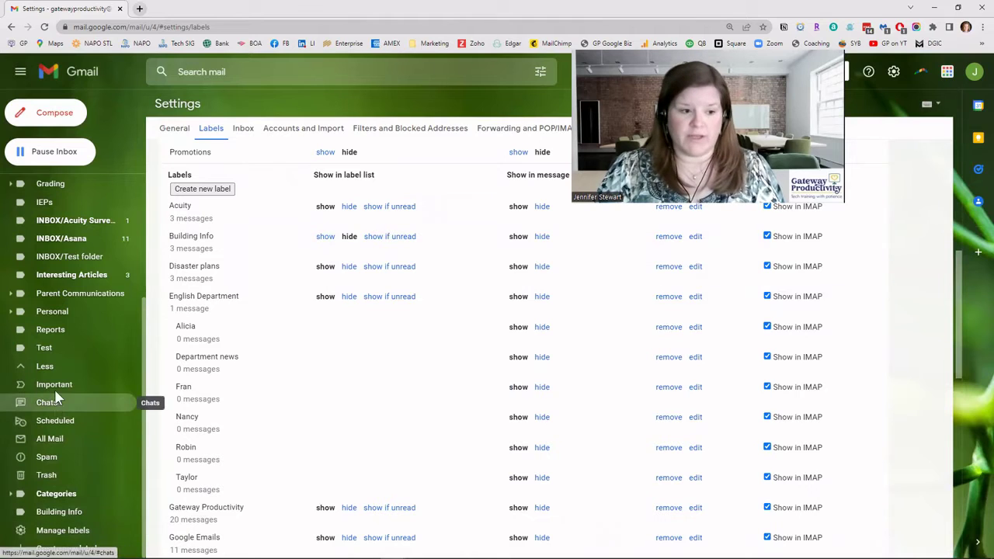
left_click(43, 366)
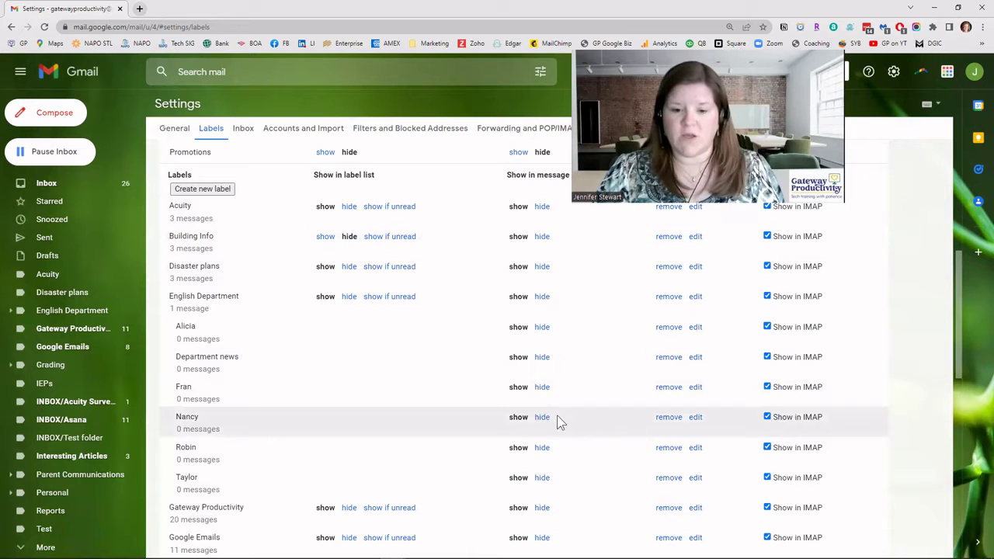
Return to the inbox and hide the IEPs label from the label list directly in the sidebar.
left_click(46, 184)
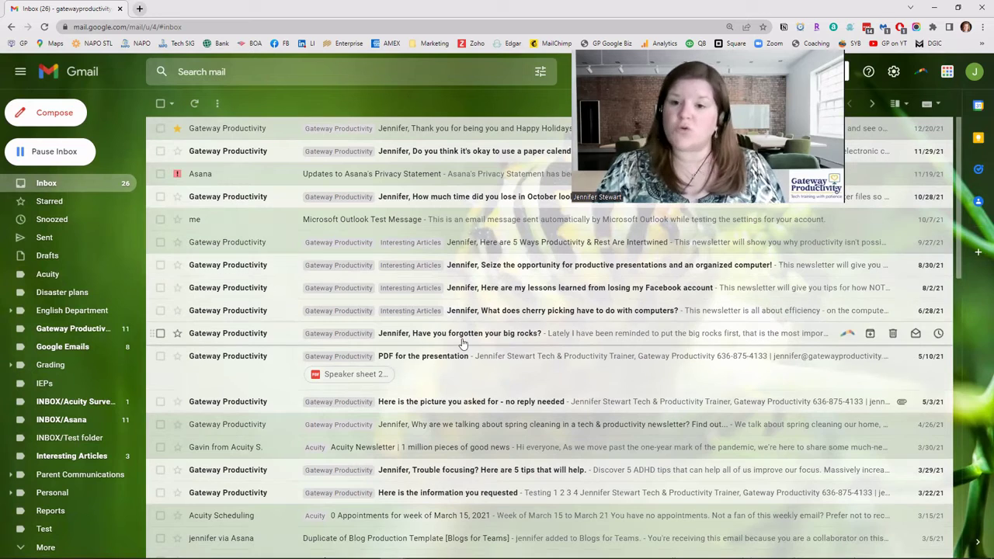
left_click(128, 385)
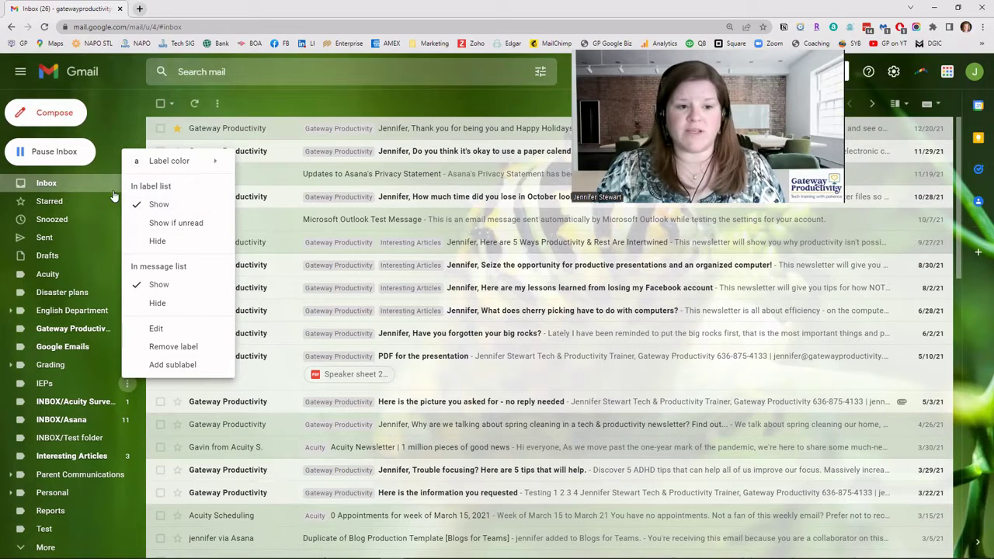
left_click(159, 243)
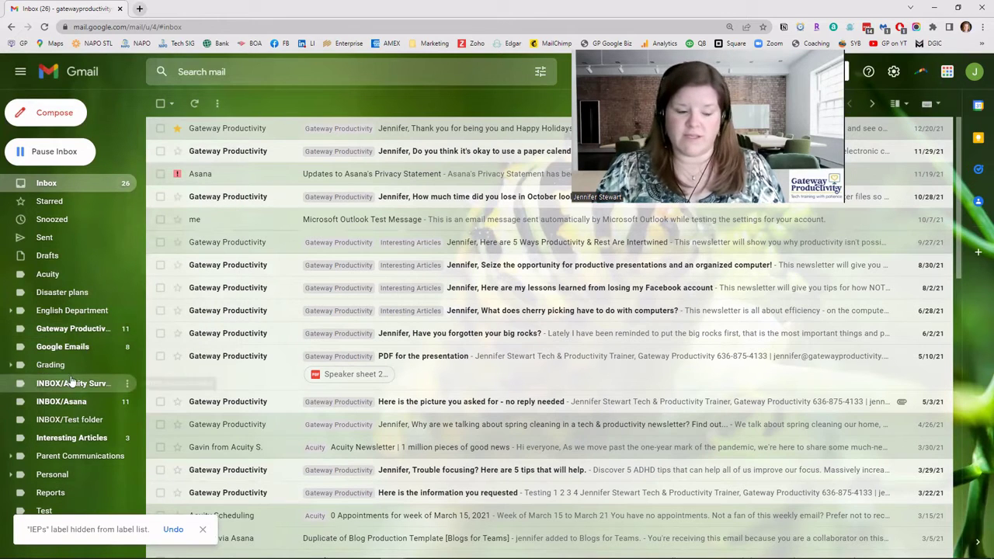
left_click(202, 528)
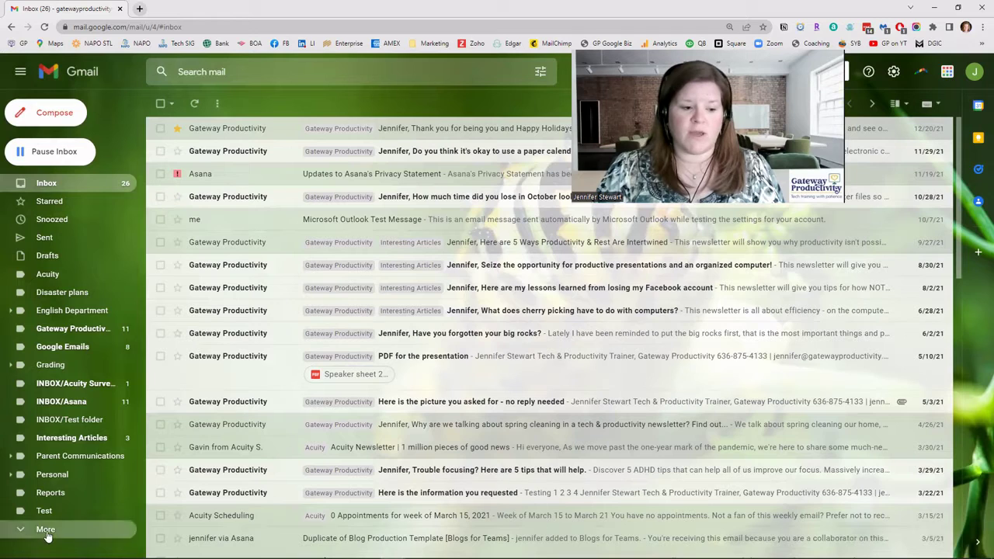
Look for the IEPs label among the hidden labels in the expanded sidebar list and collapse it.
left_click(44, 529)
scroll(118, 454, "down", 2)
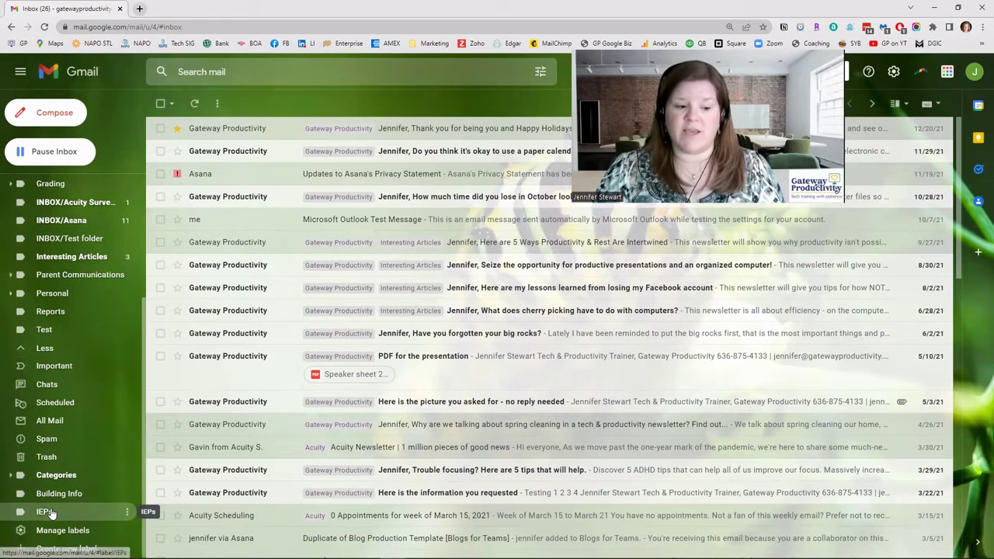
left_click(47, 348)
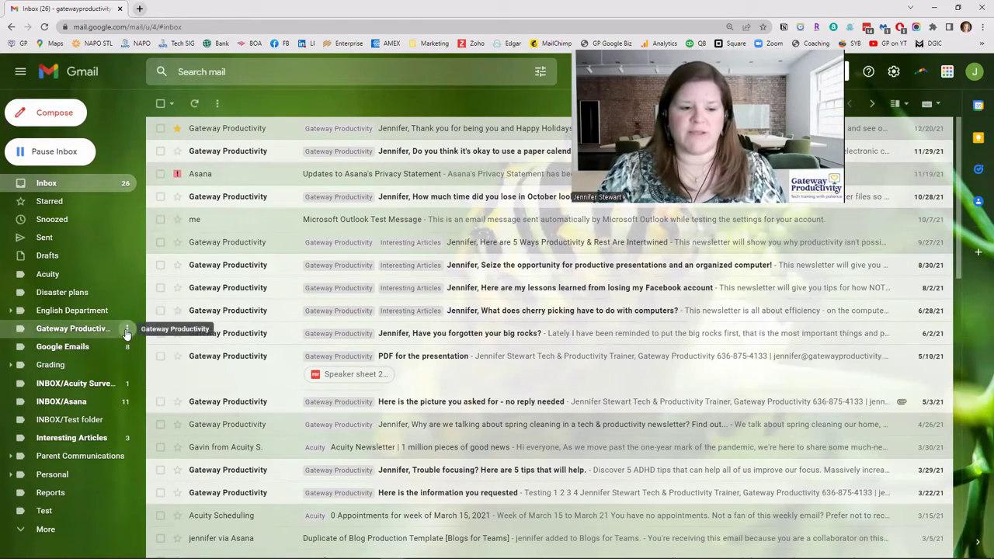
Hide the Gateway Productivity label from the message list while leaving it in the label list.
left_click(127, 332)
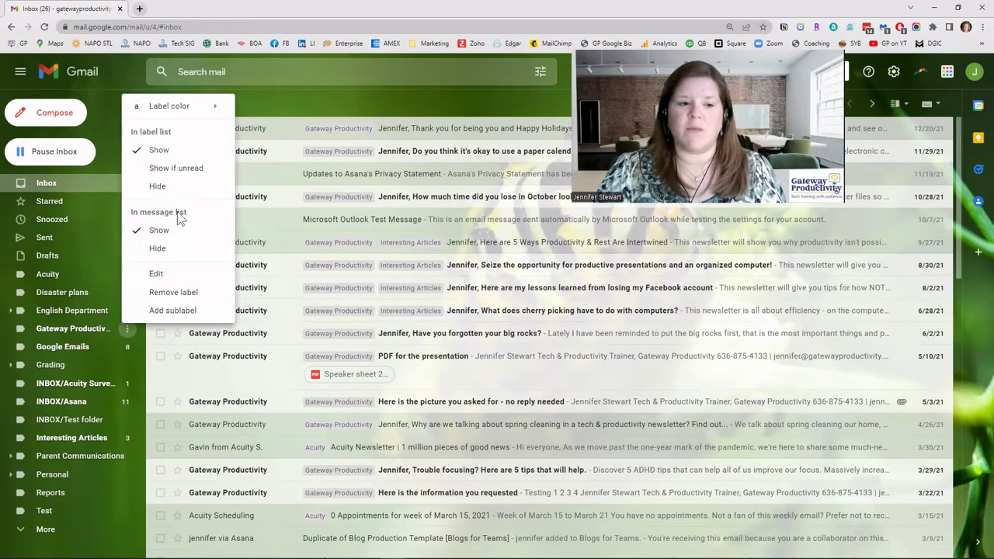
left_click(157, 248)
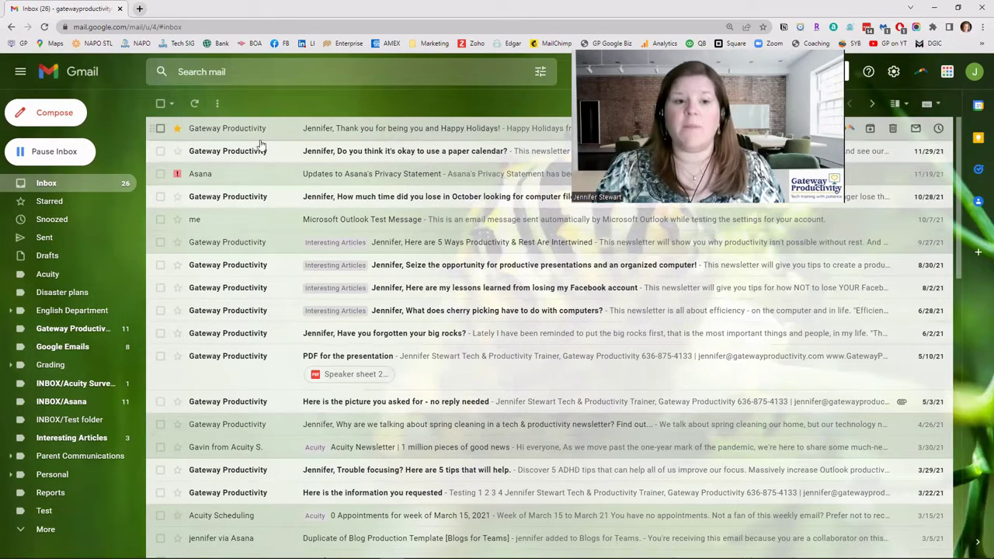
left_click(292, 133)
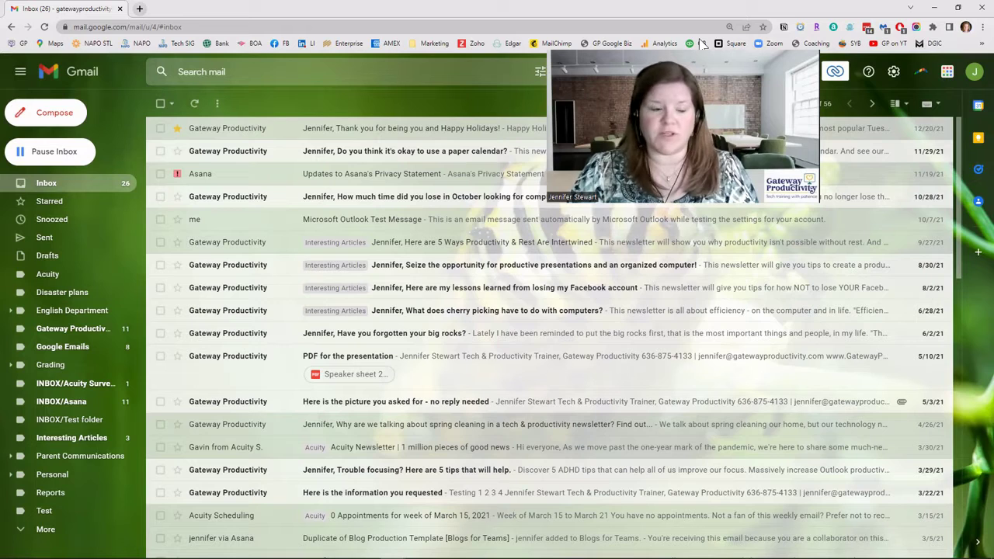
Expand the sidebar label list, inspect the Building Info label's label-list and message-list visibility options, and close them.
left_click(45, 529)
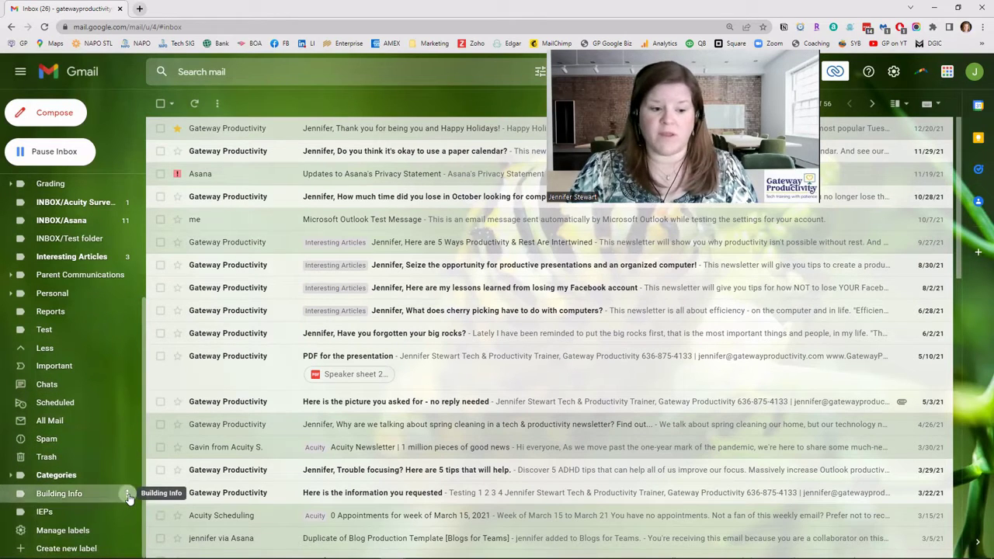
left_click(128, 494)
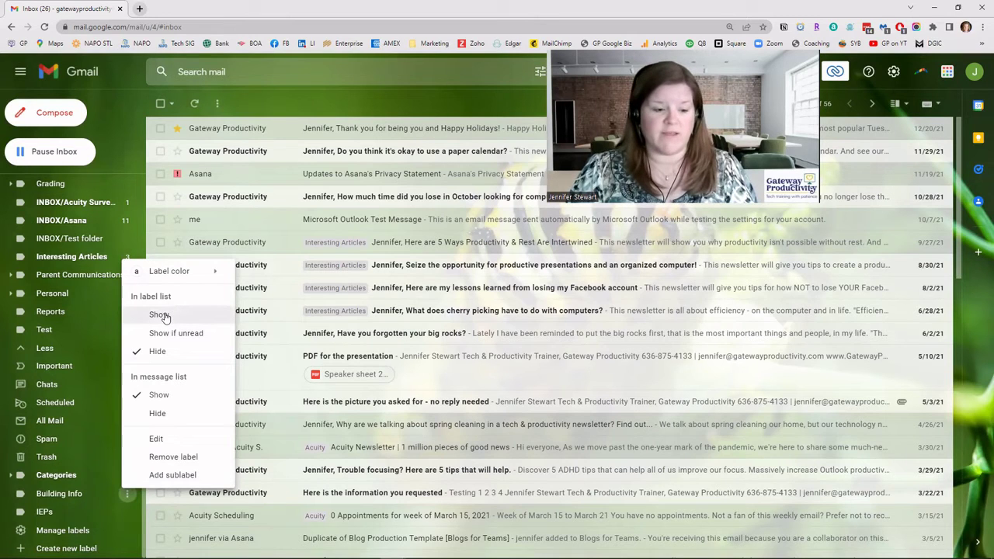
left_click(349, 90)
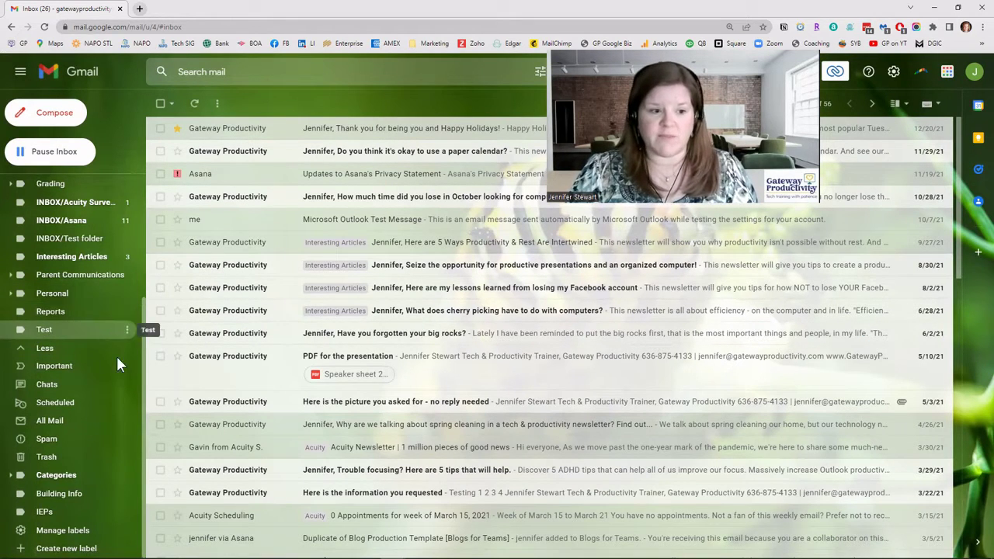
Open the Labels page of the full settings and examine the label-list visibility choices down to the IEPs label.
left_click(894, 71)
left_click(871, 130)
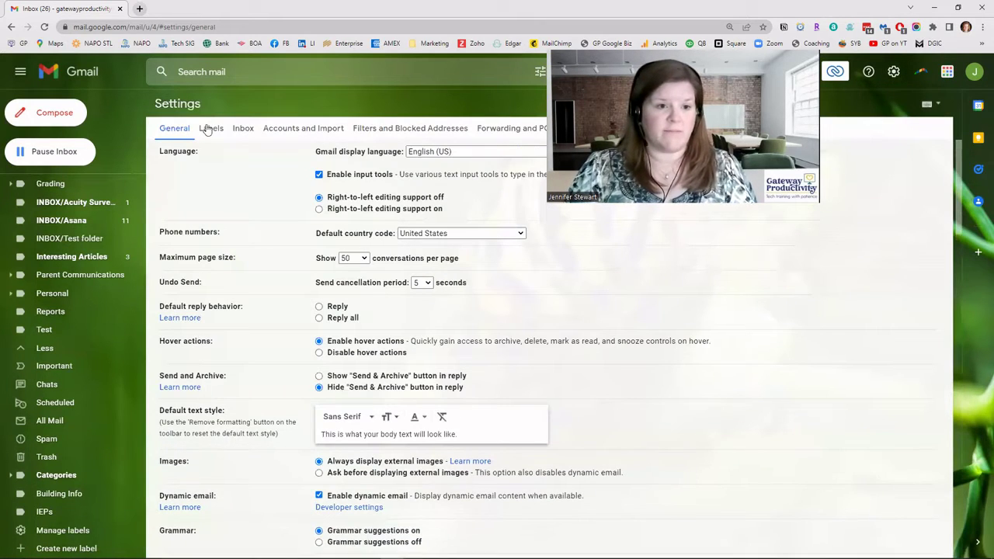
left_click(208, 129)
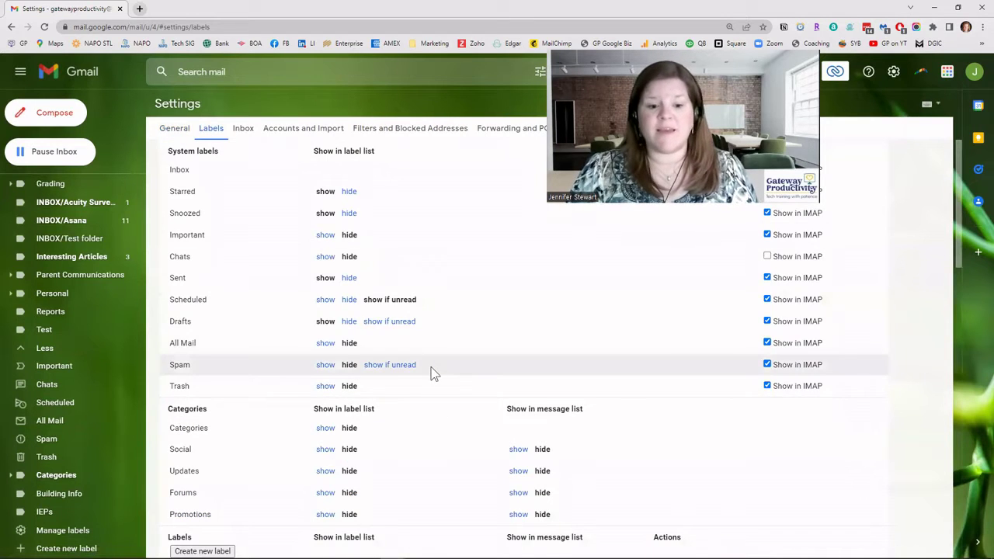
scroll(433, 373, "down", 4)
scroll(432, 373, "down", 2)
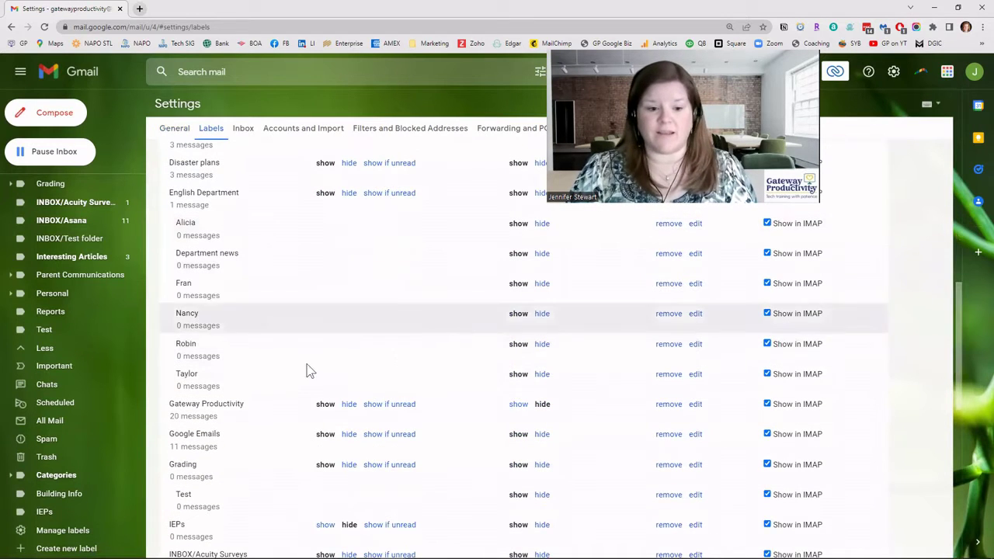
scroll(327, 405, "down", 2)
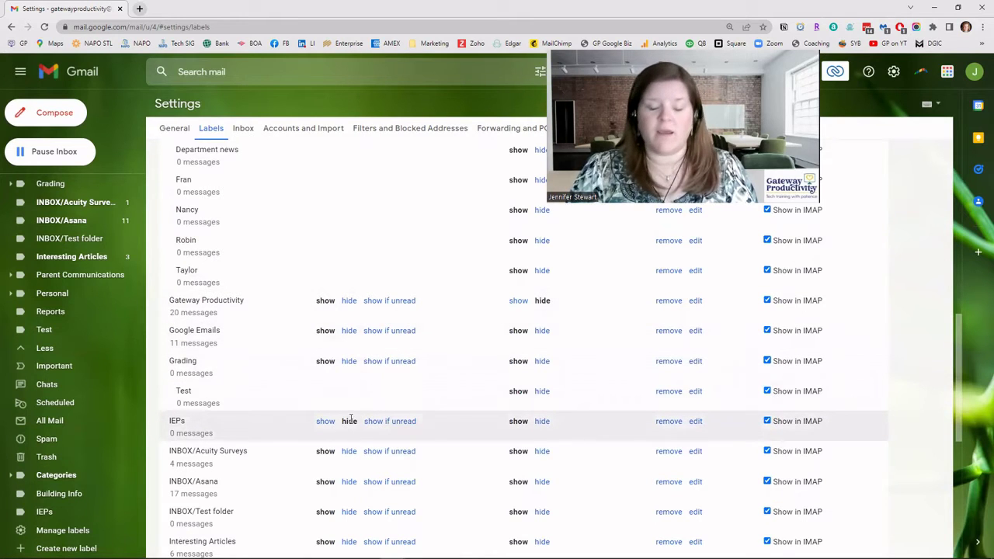
Highlight the "Show in message list" heading above the custom labels and review that column's show and hide choices through the remaining labels.
scroll(531, 384, "up", 1)
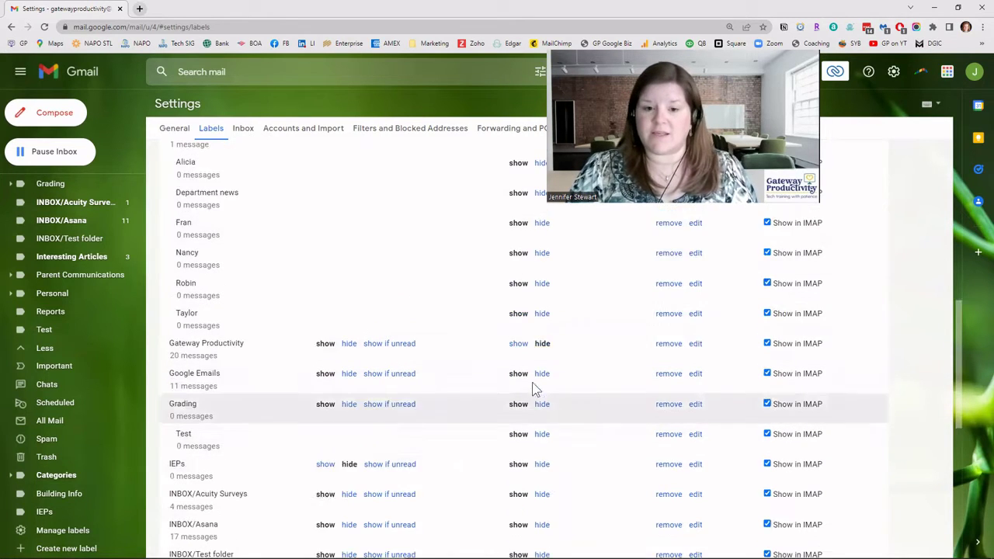
scroll(532, 382, "up", 3)
left_click_drag(511, 278, 590, 281)
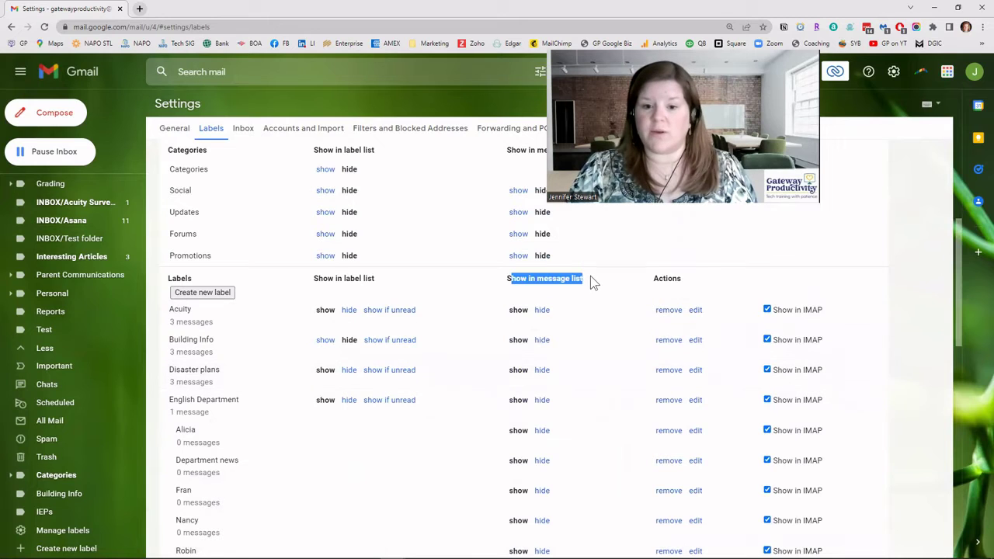
scroll(544, 291, "down", 2)
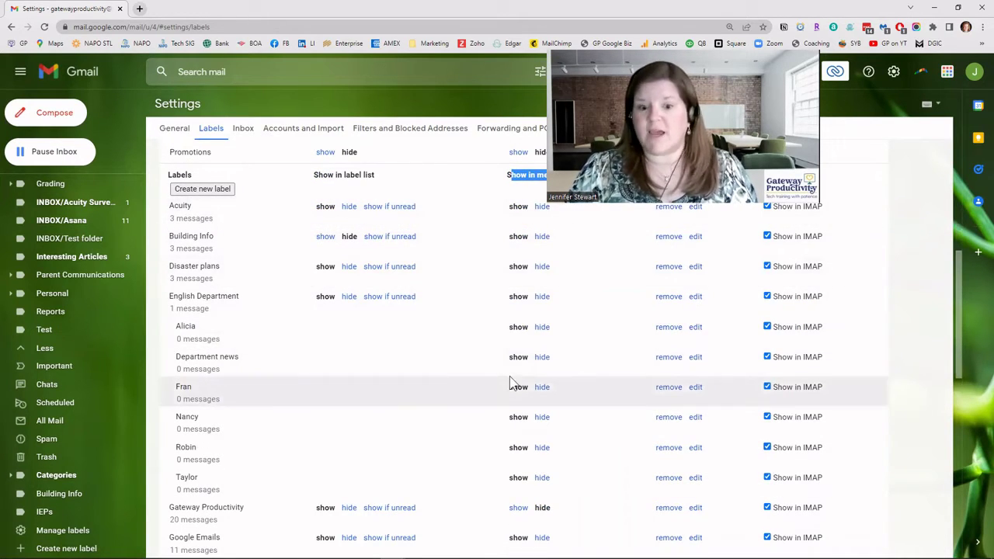
scroll(511, 382, "down", 2)
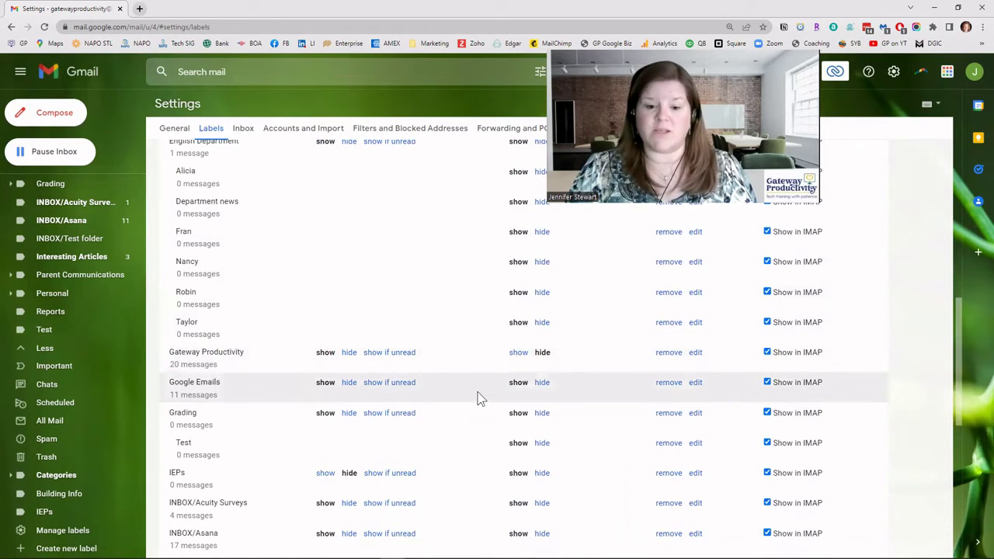
scroll(505, 386, "down", 3)
scroll(500, 386, "down", 2)
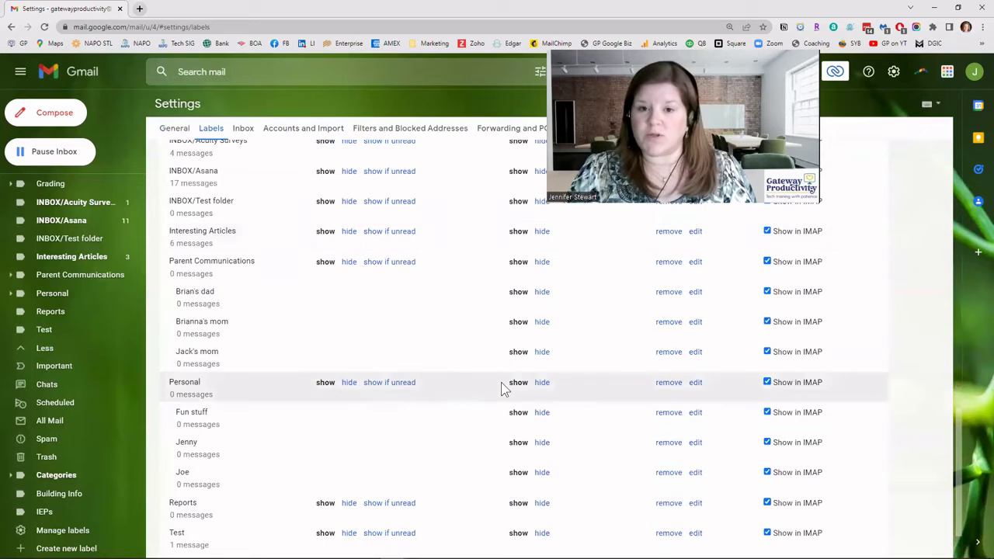